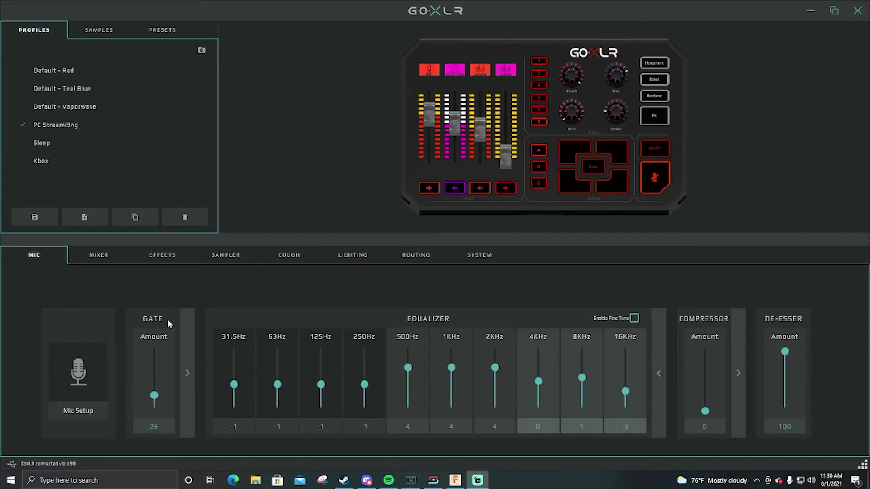
Review Mic Setup, keeping the Condenser (+48V) mic type at 27dB gain, and close it.
left_click(91, 411)
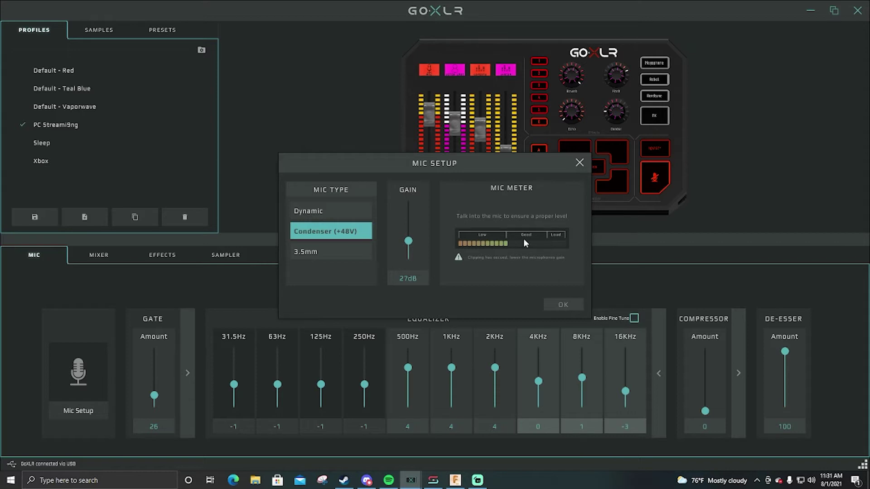
left_click(563, 305)
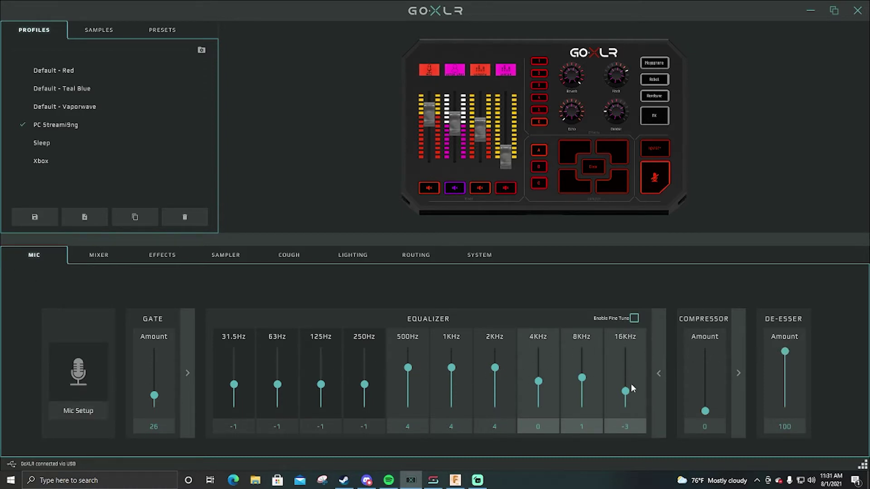
Raise the 500Hz equalizer band from 4 to 5, leaving fine tune off in standard mode.
left_click(660, 379)
left_click(507, 374)
left_click_drag(408, 368, 410, 407)
left_click(634, 319)
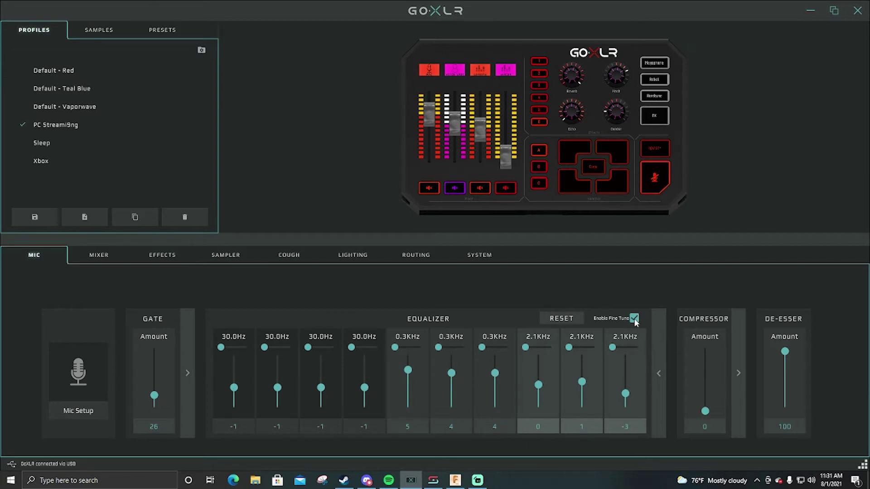
left_click(635, 319)
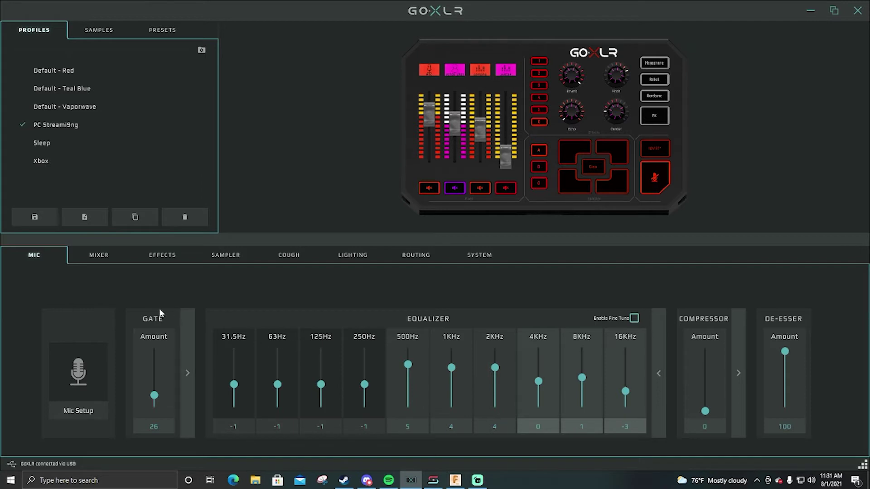
Show the Mixer settings for fader Channel 2: Voice Chat source, Mute to Stream.
left_click(91, 258)
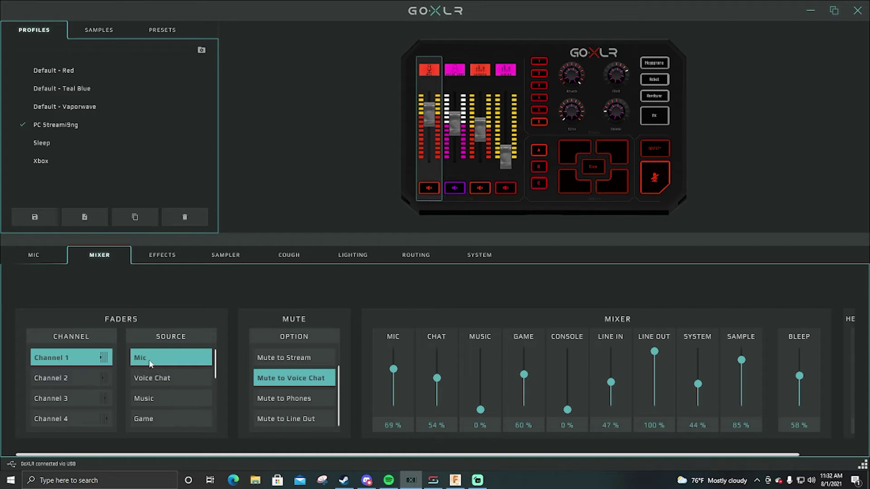
left_click(74, 380)
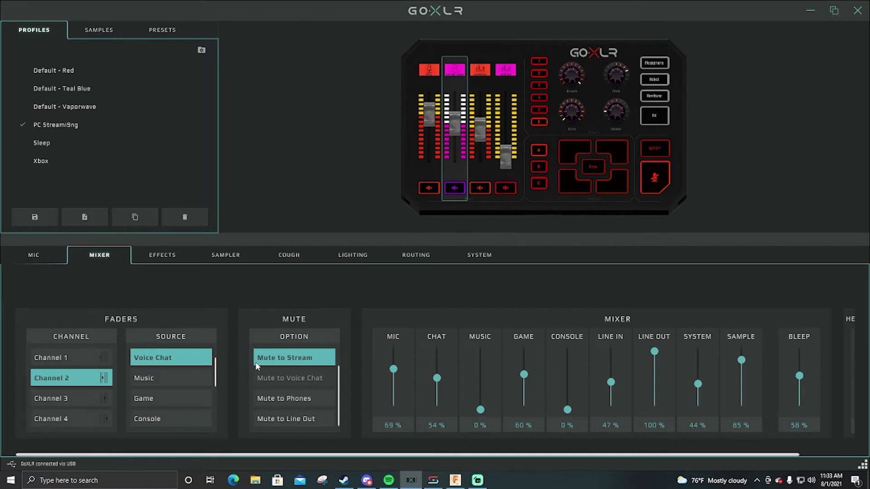
View fader Channel 3's settings: System source with Mute to Phones.
left_click(87, 401)
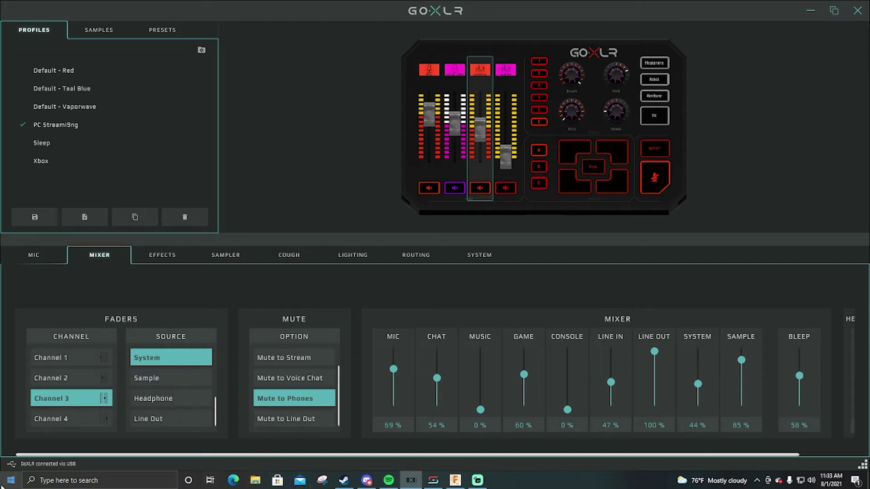
scroll(182, 399, "up", 5)
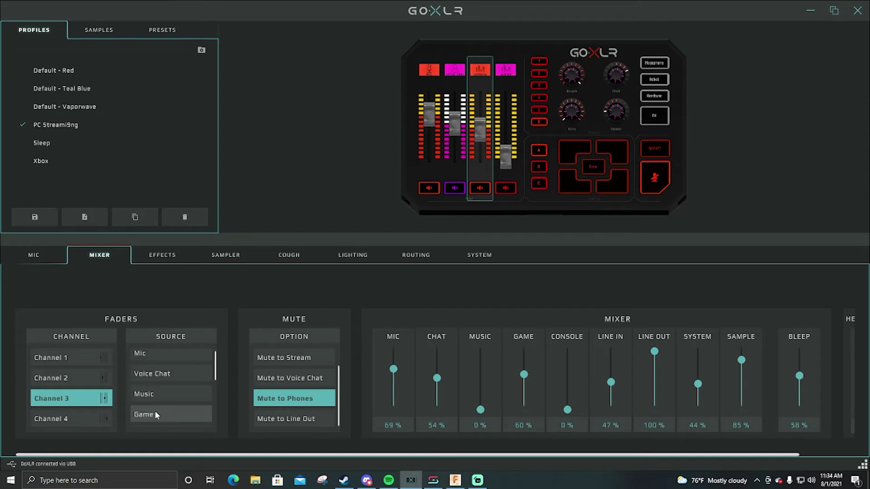
scroll(155, 412, "down", 5)
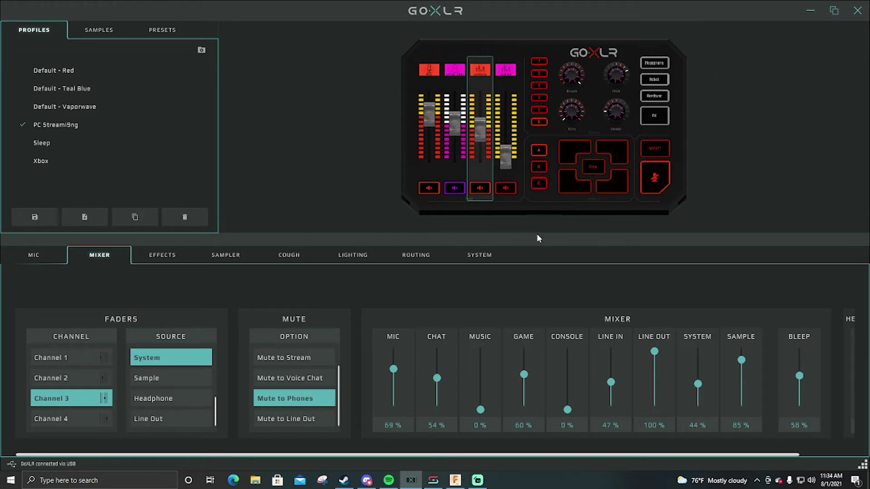
Check the Windows volume flyout, then view fader Channel 4: Music source, Mute to Phones.
left_click(812, 481)
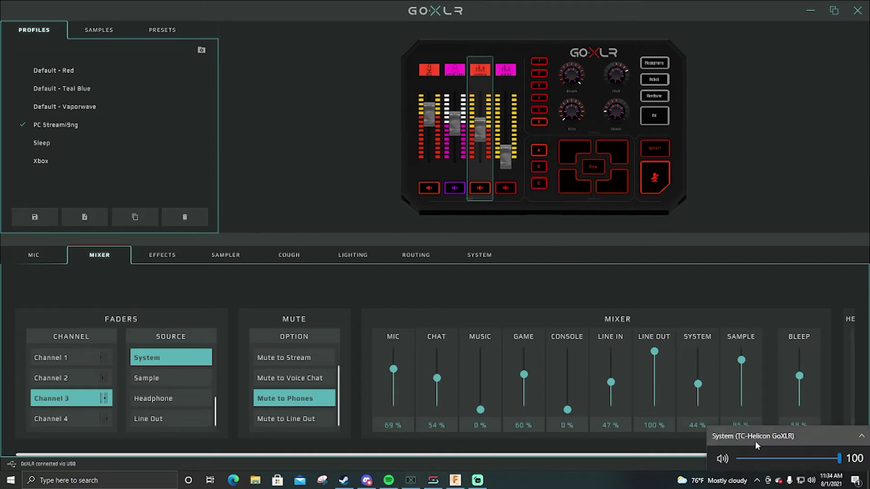
left_click(495, 303)
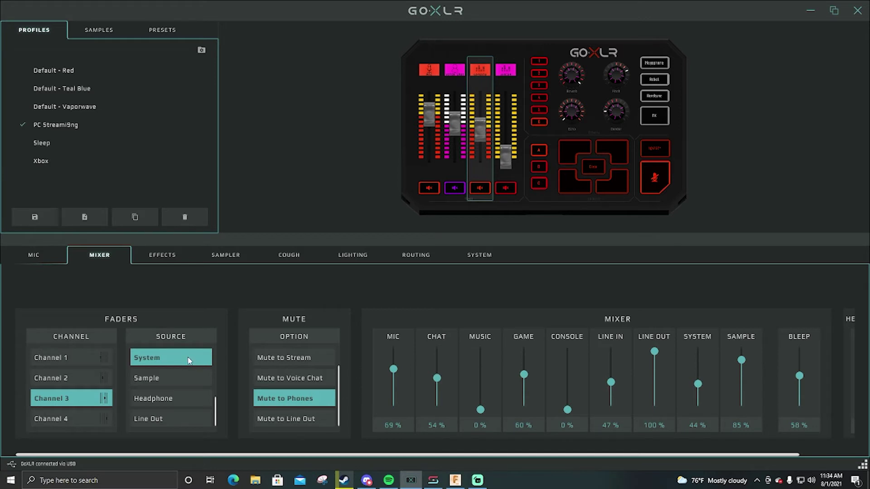
left_click(67, 422)
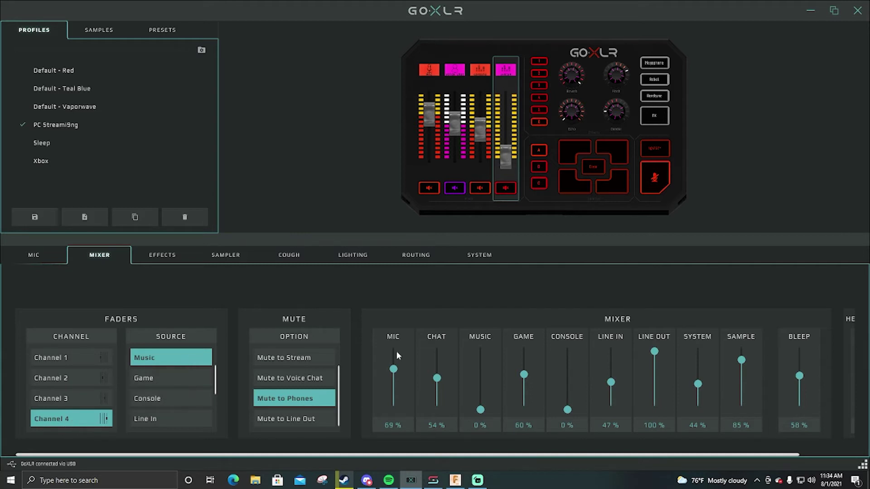
left_click(812, 480)
right_click(812, 480)
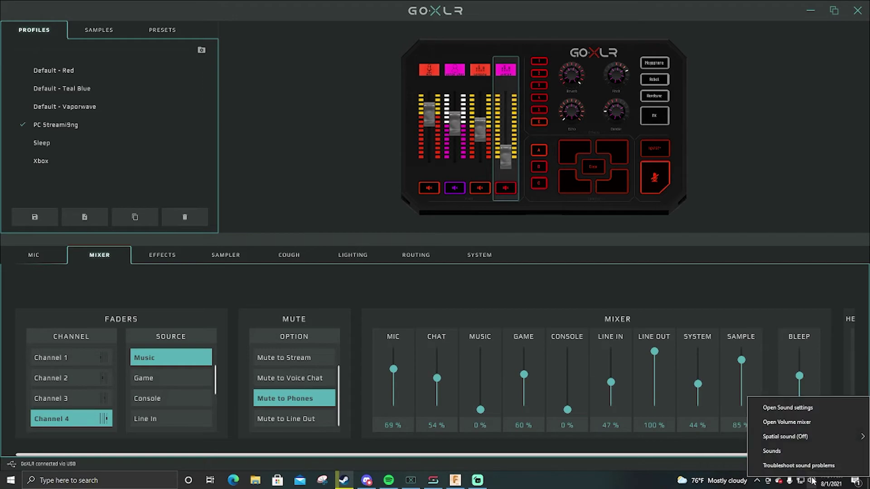
left_click(791, 410)
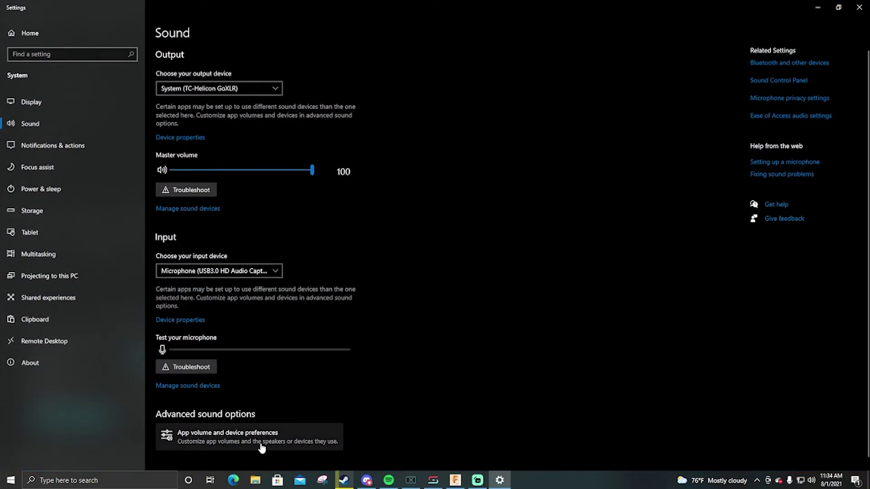
left_click(262, 448)
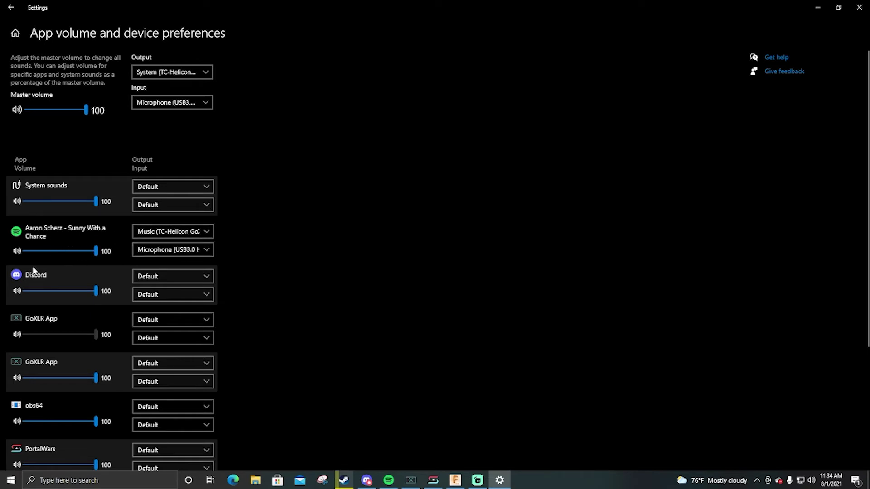
left_click(177, 233)
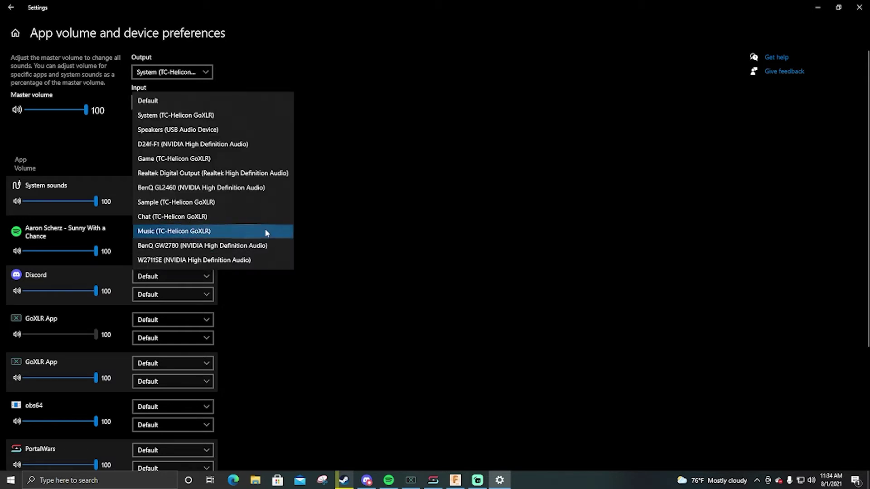
left_click(319, 232)
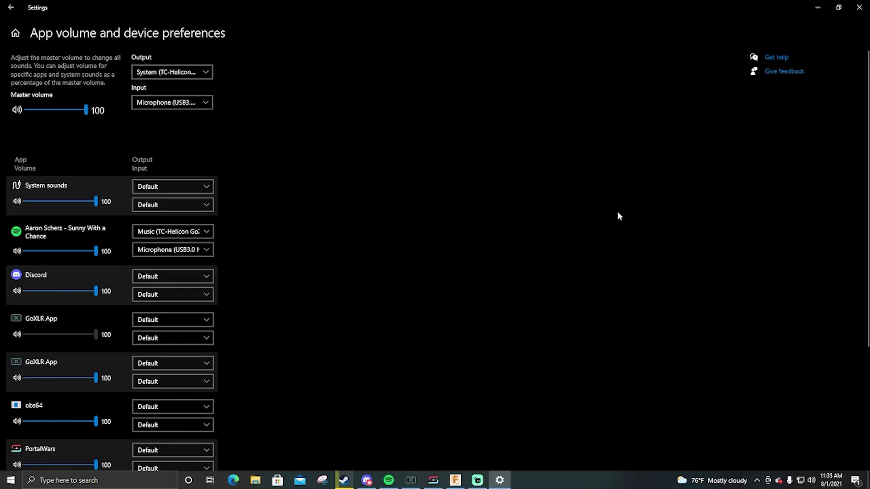
left_click(860, 8)
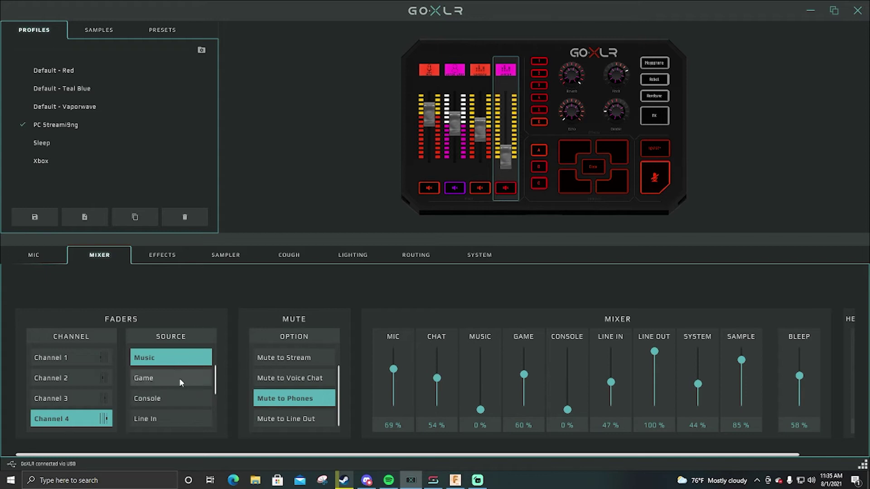
Load the Big Verb, Comms Radio, HardTune Music, Kid Robot and Girl voice presets, ending on 1: Blank.
left_click(165, 257)
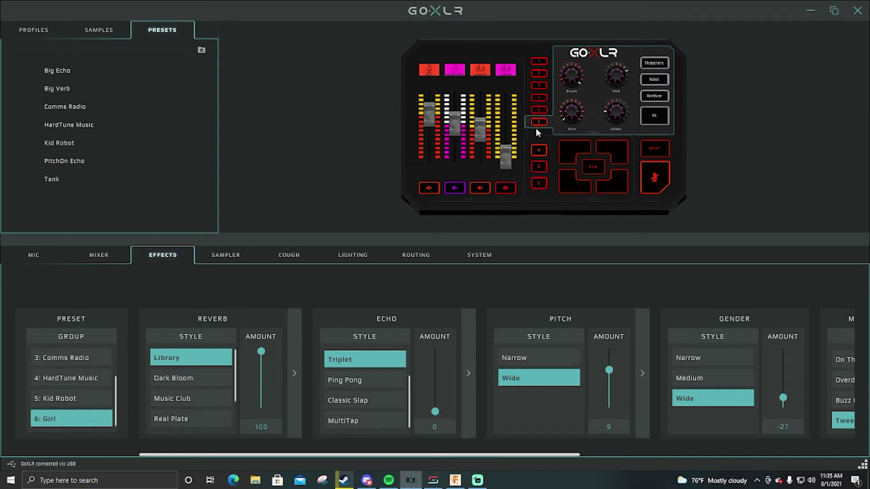
scroll(72, 417, "up", 2)
left_click(74, 356)
left_click(72, 374)
scroll(74, 385, "down", 1)
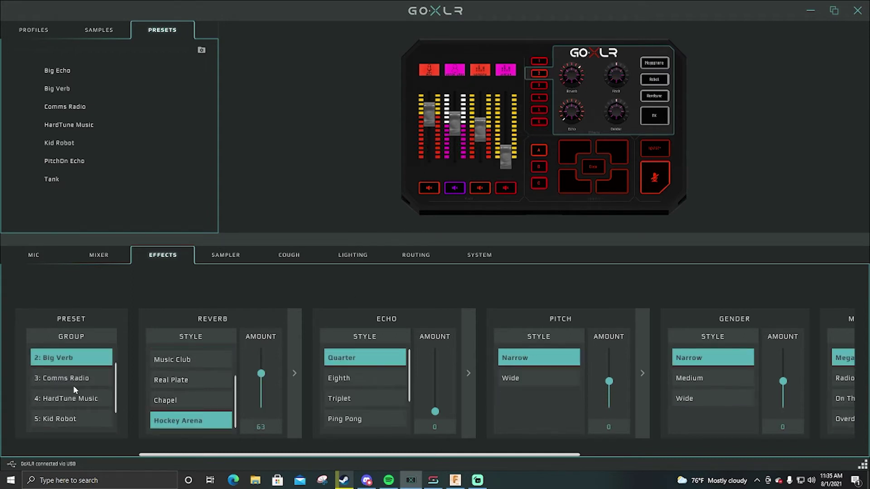
left_click(74, 386)
scroll(75, 387, "down", 1)
left_click(75, 387)
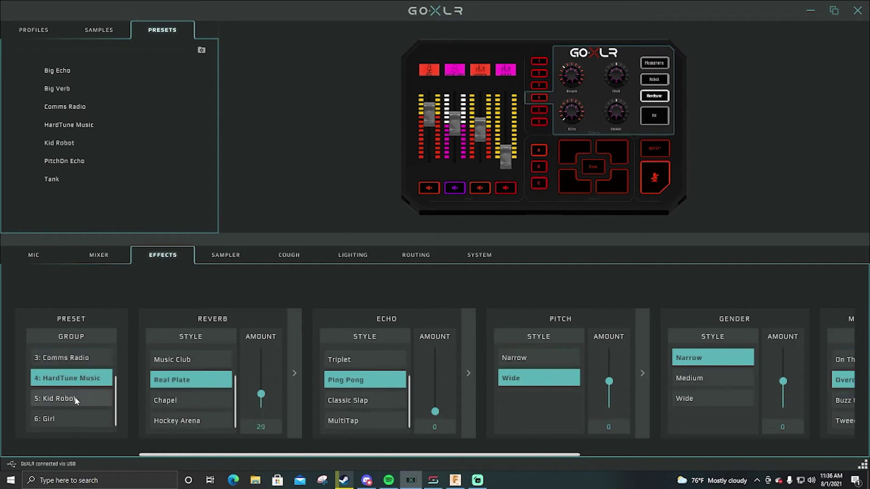
left_click(74, 401)
left_click(76, 418)
scroll(79, 423, "up", 2)
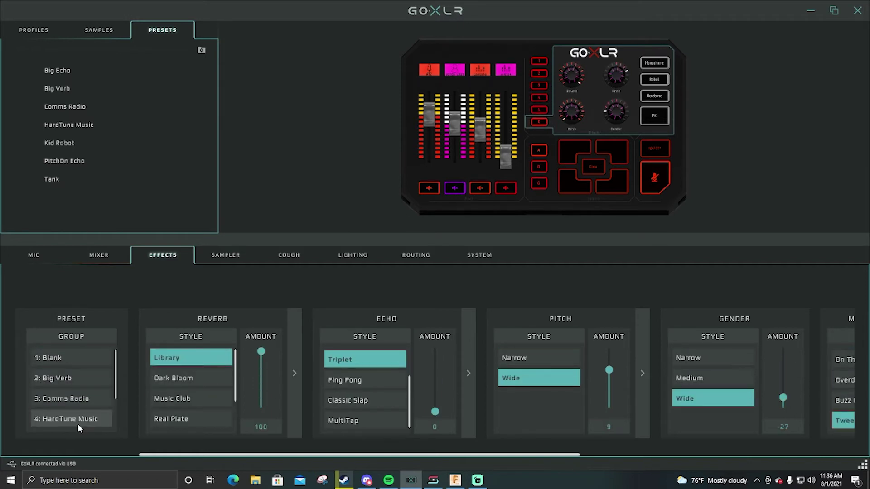
left_click(70, 359)
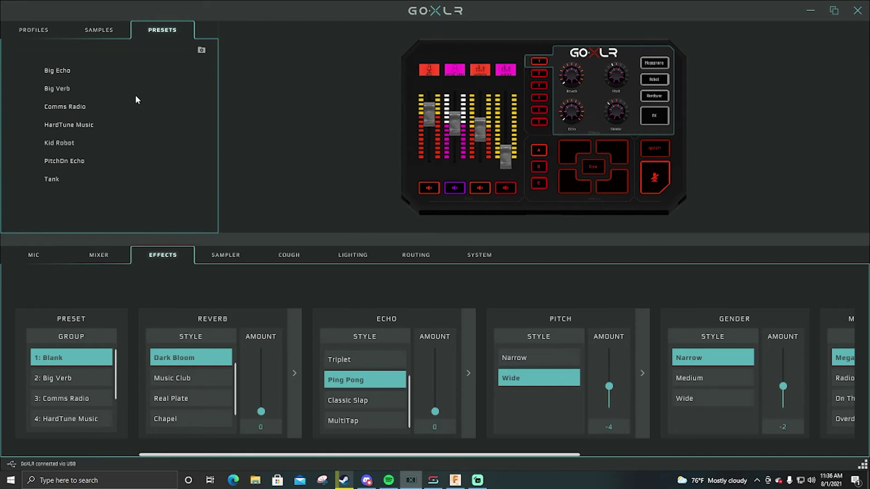
Show the saved profiles list with the streaming profile active.
left_click(34, 30)
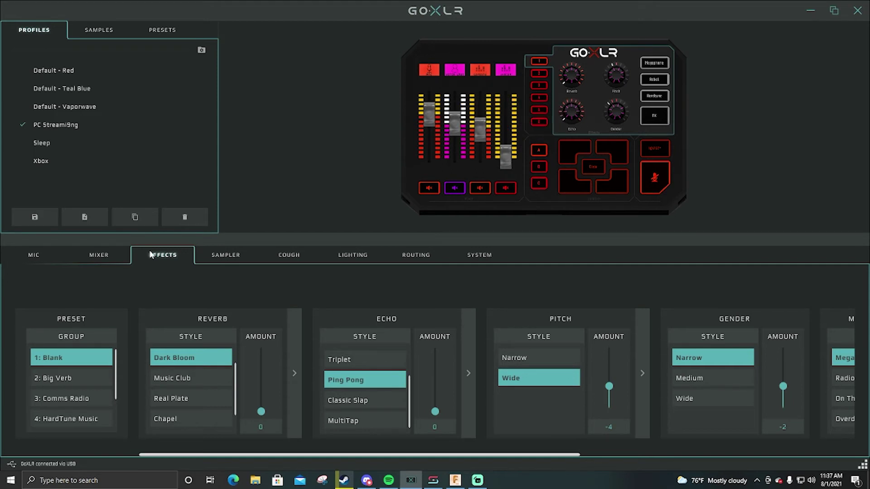
Show the Sampler settings: bank C's Top Left button on Play-Stop, Sequential, with a recording.
left_click(226, 257)
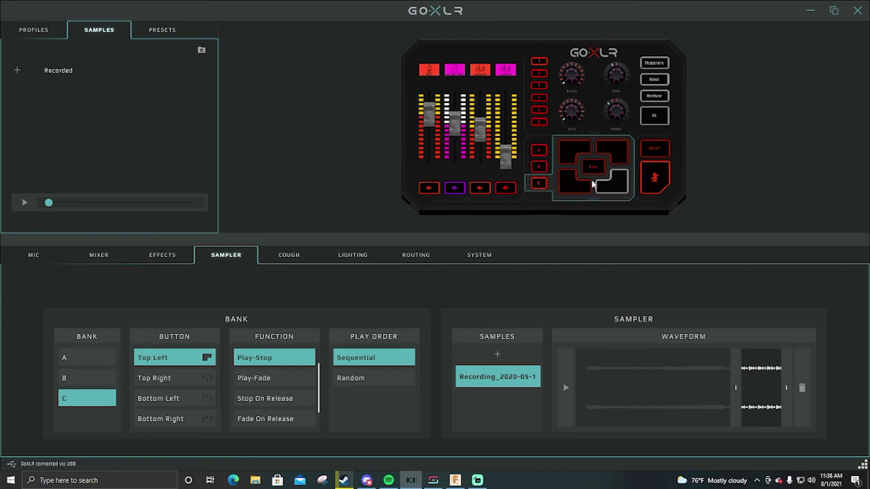
Step through sampler banks B, A, B and C, finishing on bank A.
left_click(534, 164)
left_click(540, 153)
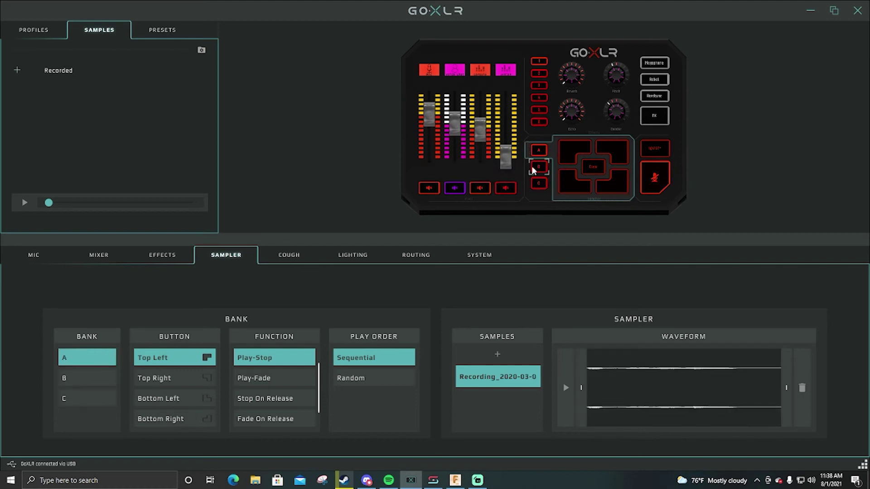
left_click(537, 169)
left_click(539, 183)
left_click(540, 154)
Review the Cough settings, then the lighting colours for sampler banks B, C, A and Cough/Bleep.
left_click(302, 257)
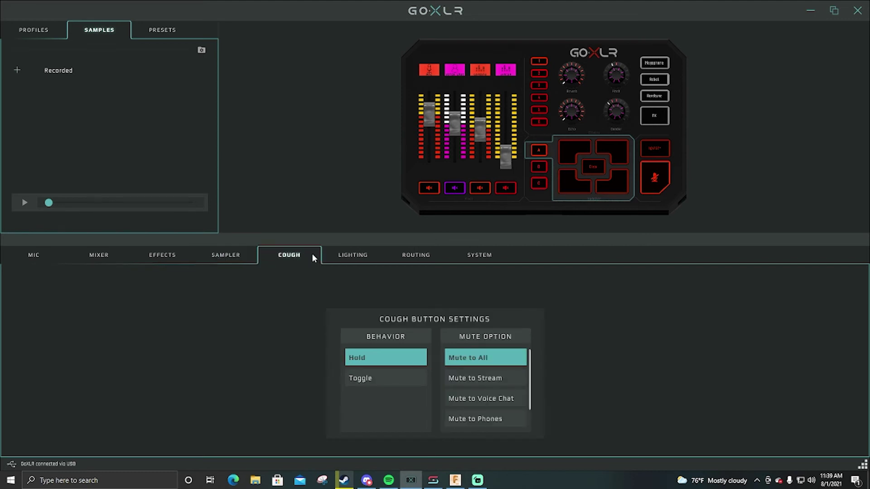
left_click(351, 258)
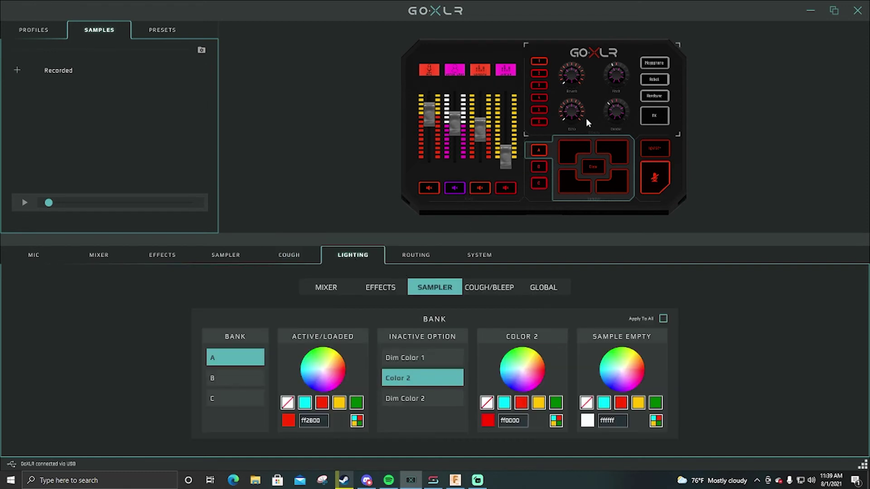
left_click(230, 380)
left_click(233, 398)
left_click(231, 364)
left_click(487, 293)
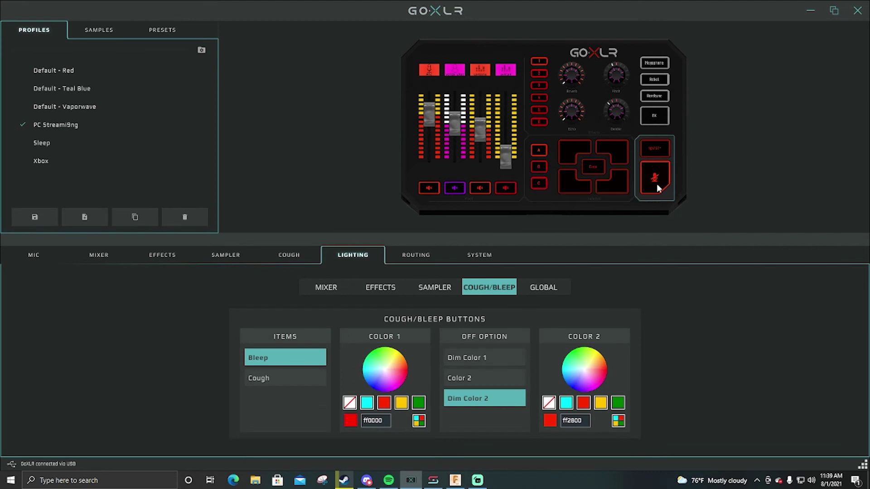
Revisit the Cough settings, then show the Global lighting colours with Accents at ff2800.
left_click(286, 255)
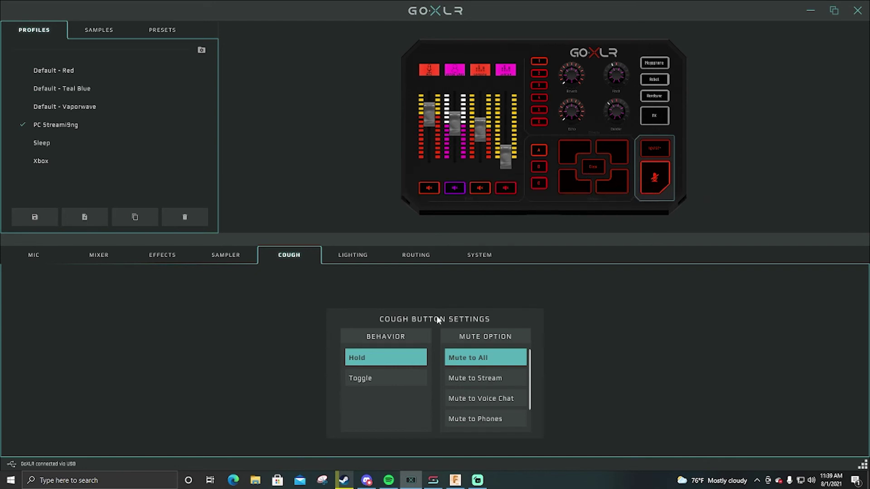
left_click(358, 257)
left_click(415, 255)
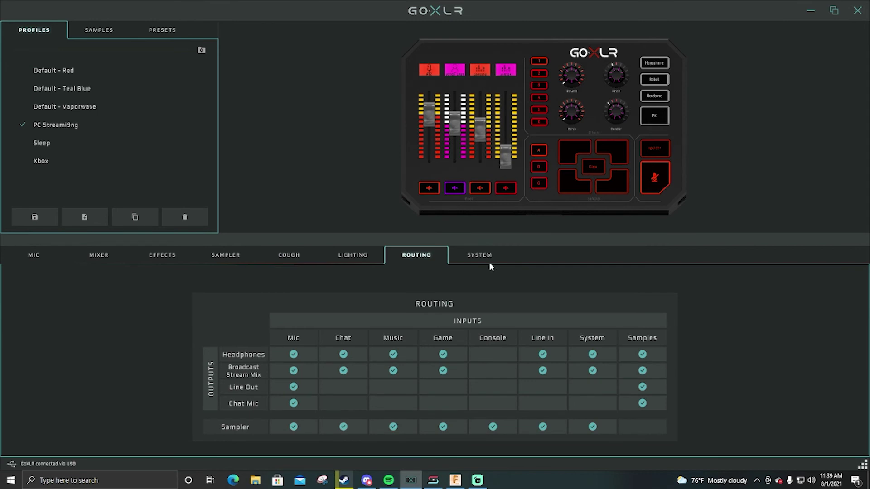
left_click(360, 260)
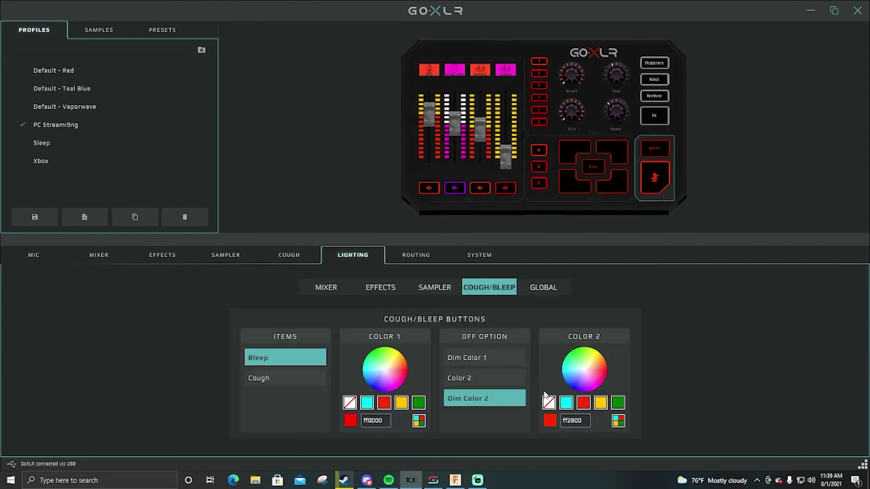
left_click(541, 291)
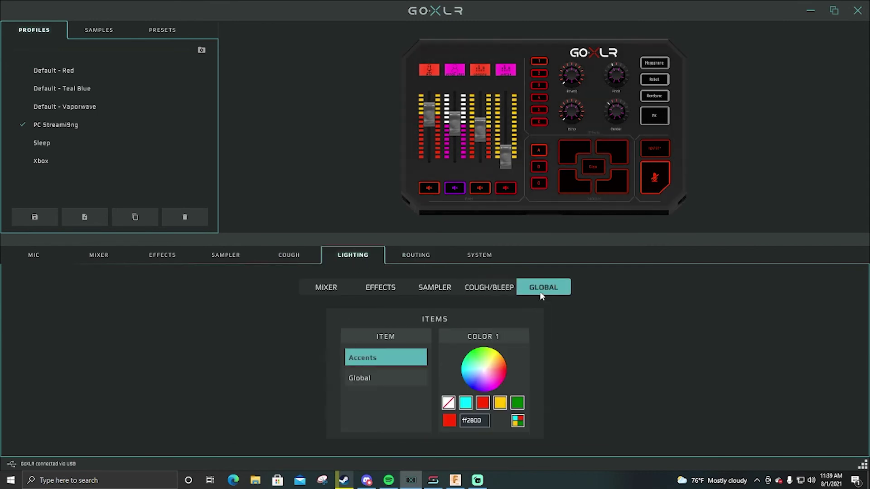
Review the input-to-output routing matrix, then bring up the System page.
left_click(413, 255)
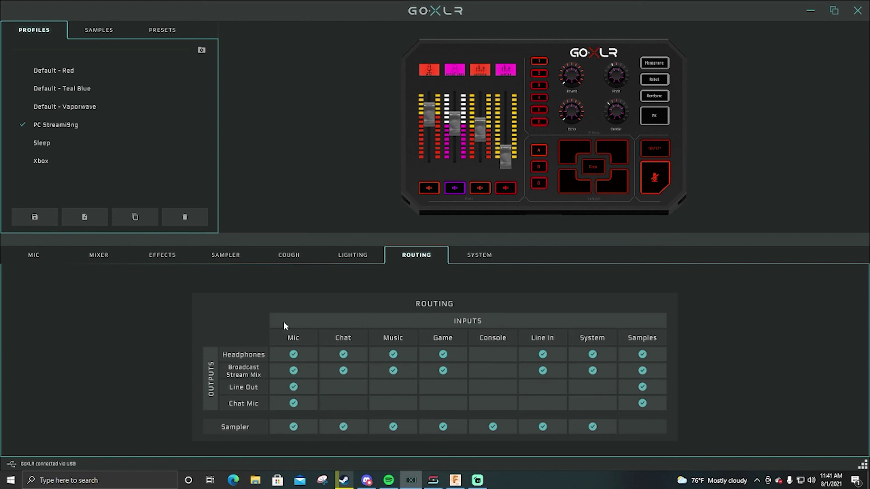
left_click(471, 255)
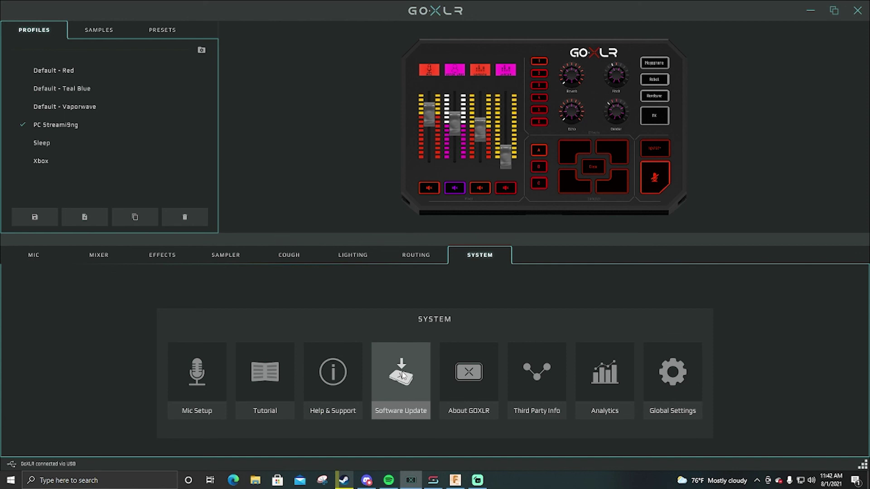
Return to the Mic tab, showing Gate 26, 500Hz EQ at 5, Compressor 0 and De-Esser 100.
left_click(428, 250)
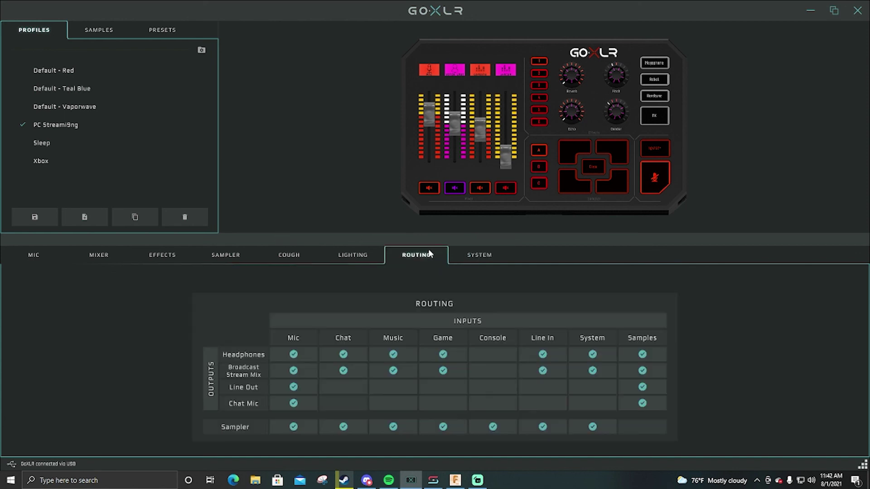
left_click(287, 257)
left_click(206, 258)
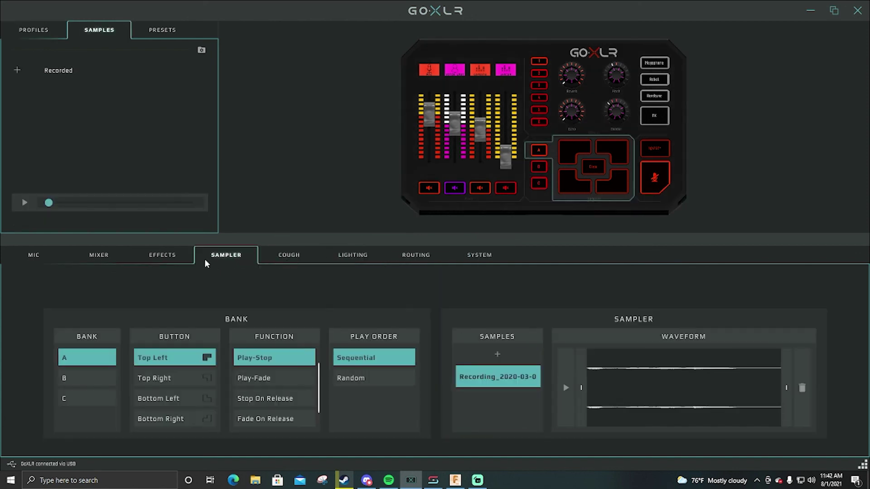
left_click(167, 260)
left_click(102, 261)
left_click(42, 259)
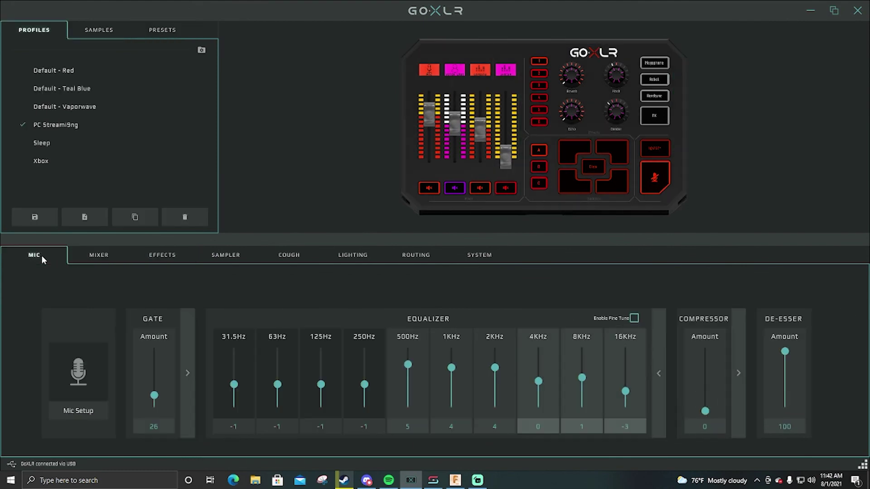